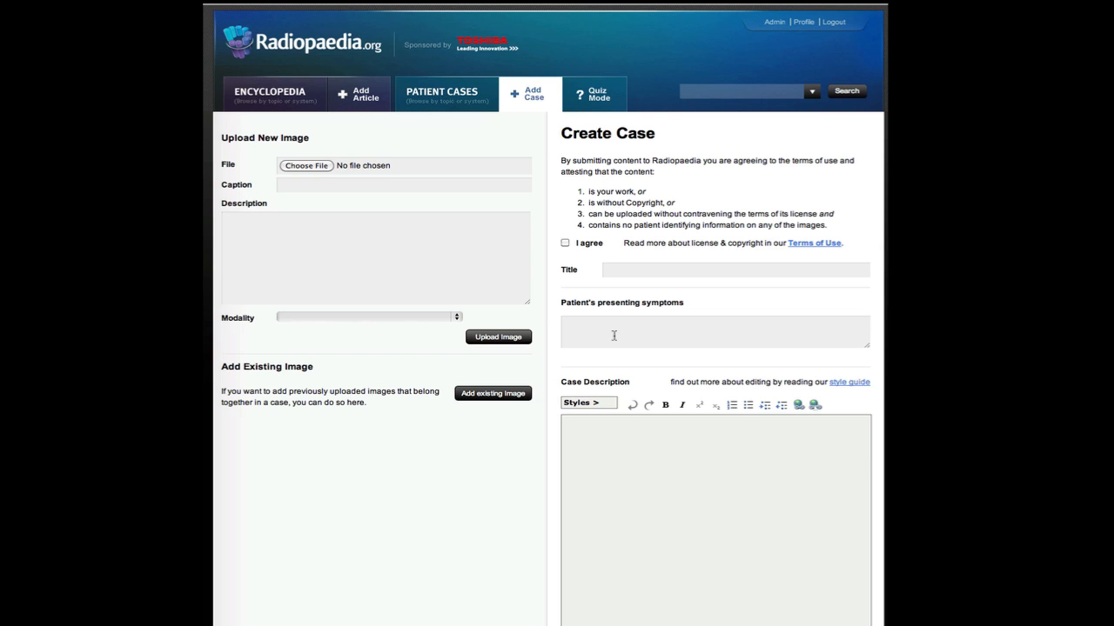
Look through the Create Case form's fields down to the tags and the available body systems.
{"action": "scroll", "coordinate": [614, 335], "scroll_direction": "down", "scroll_amount": 2}
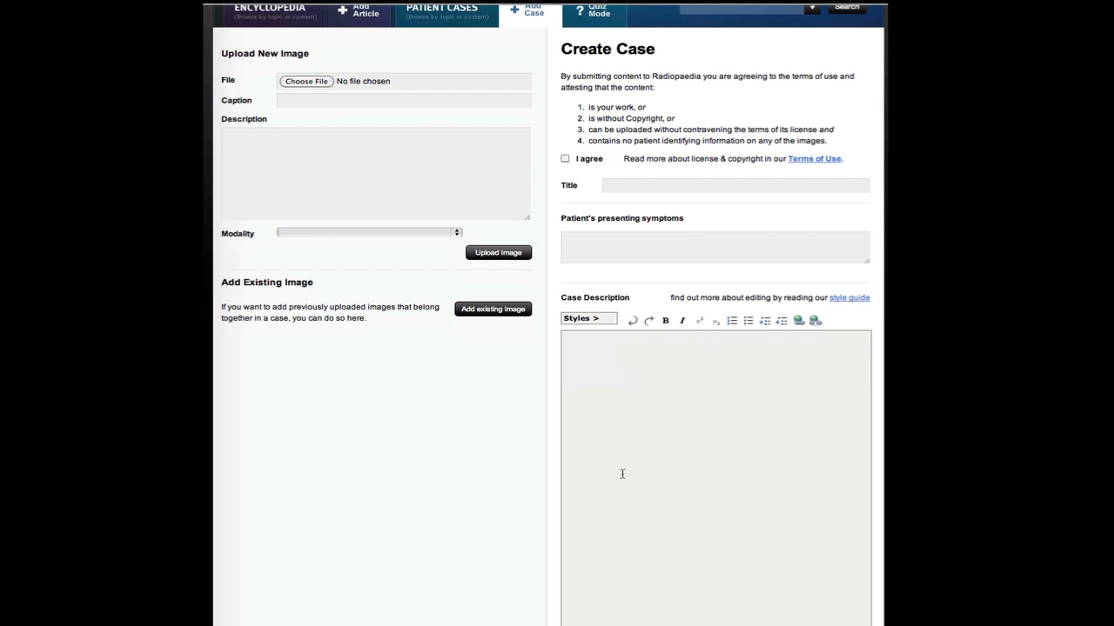
{"action": "scroll", "coordinate": [622, 474], "scroll_direction": "down", "scroll_amount": 2}
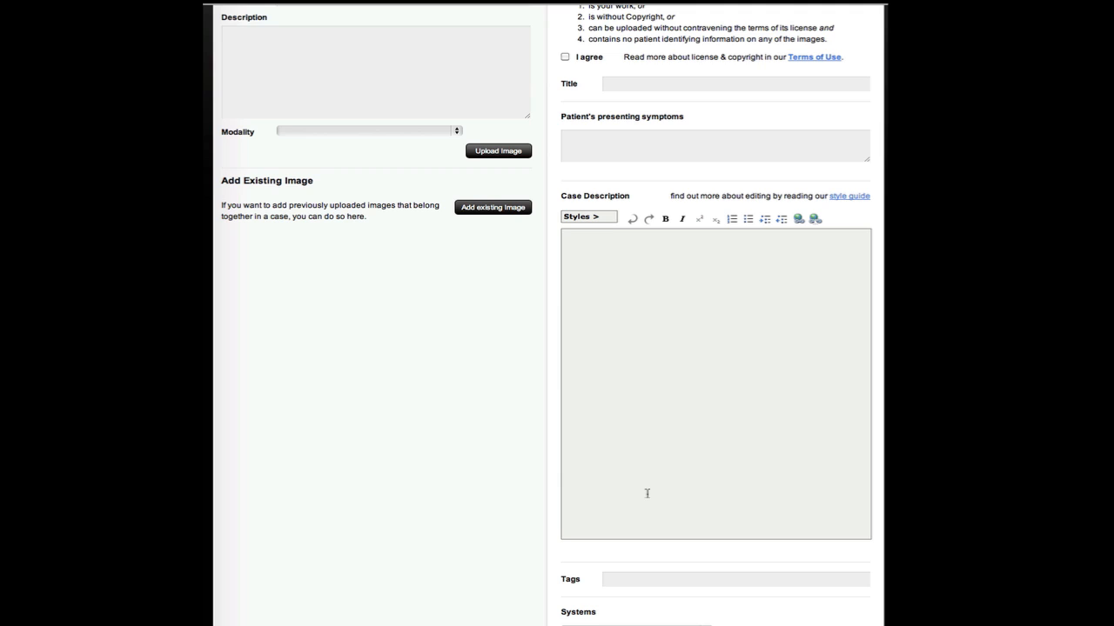
{"action": "scroll", "coordinate": [646, 494], "scroll_direction": "down", "scroll_amount": 3}
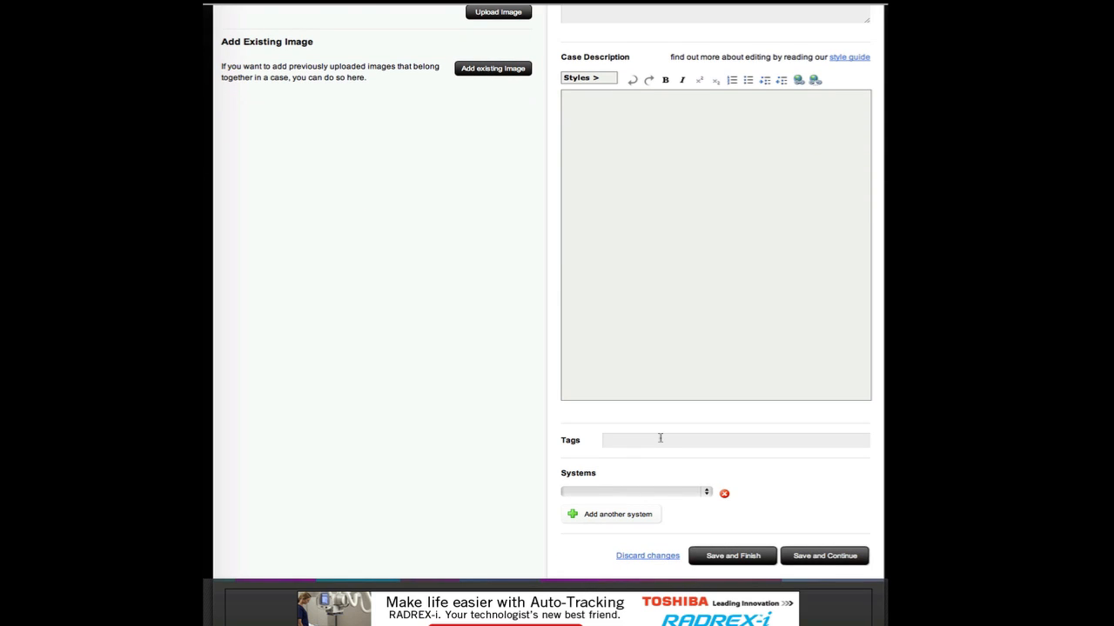
{"action": "scroll", "coordinate": [659, 439], "scroll_direction": "down", "scroll_amount": 1}
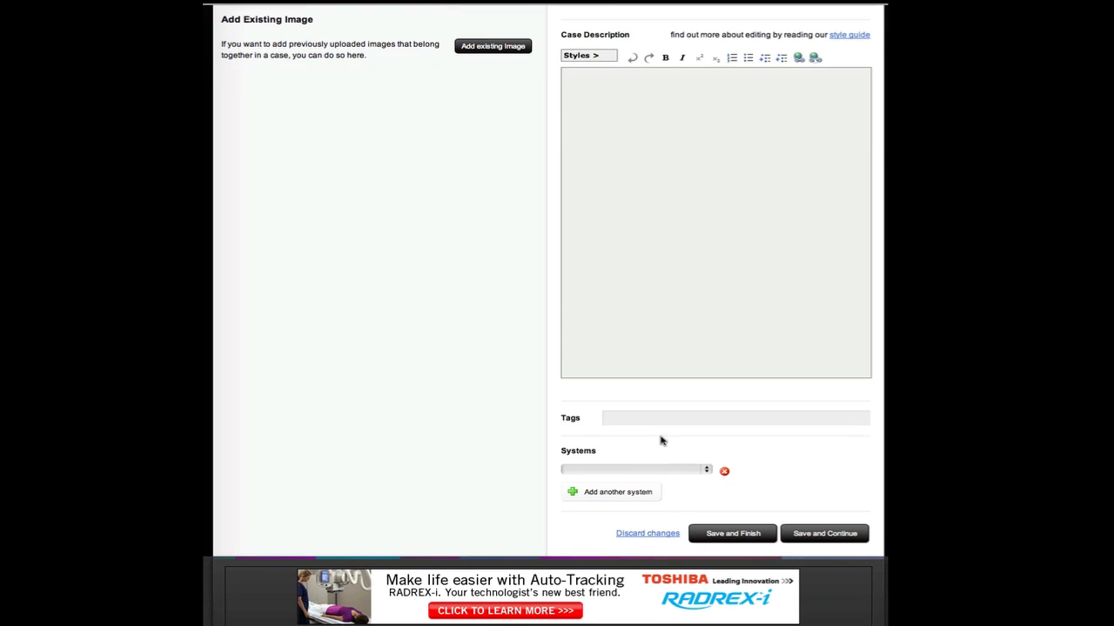
{"action": "left_click", "coordinate": [707, 468]}
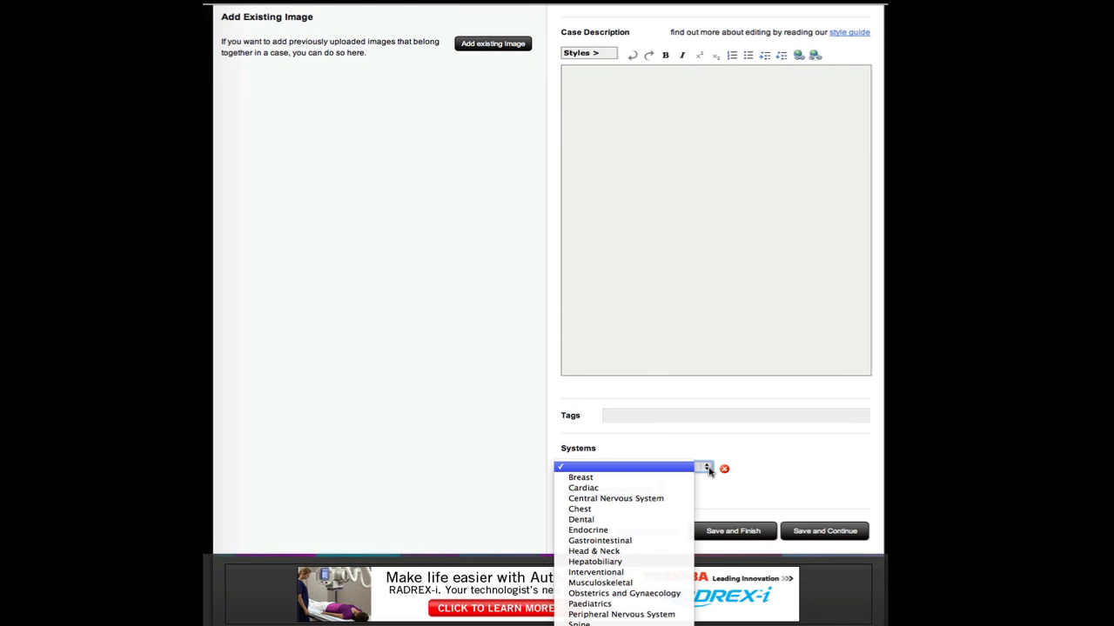
{"action": "left_click", "coordinate": [709, 470]}
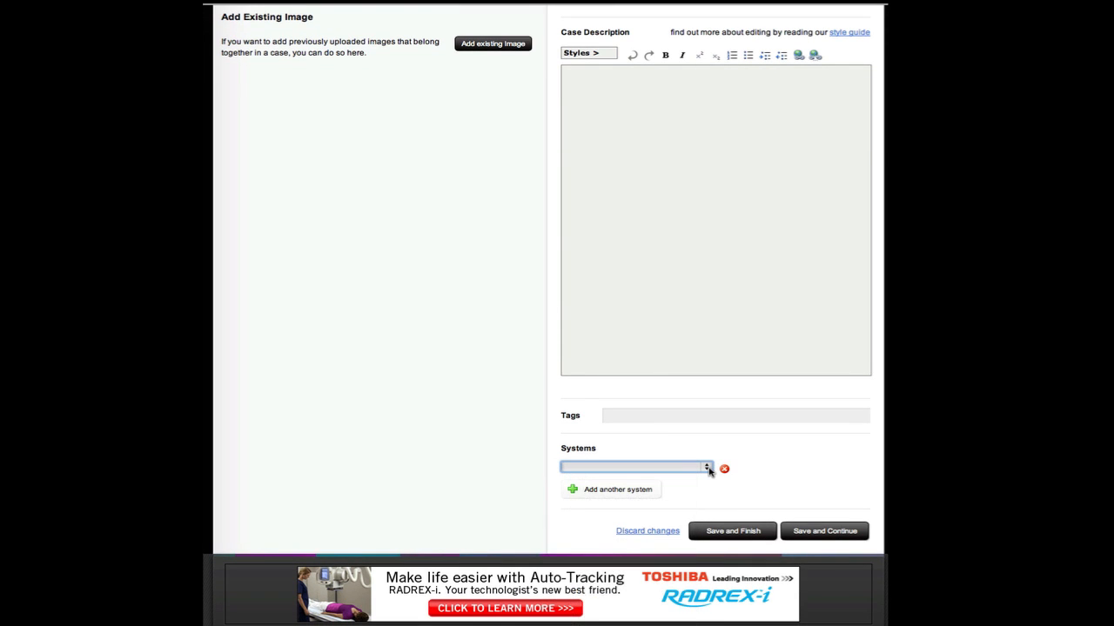
{"action": "scroll", "coordinate": [512, 374], "scroll_direction": "up", "scroll_amount": 8}
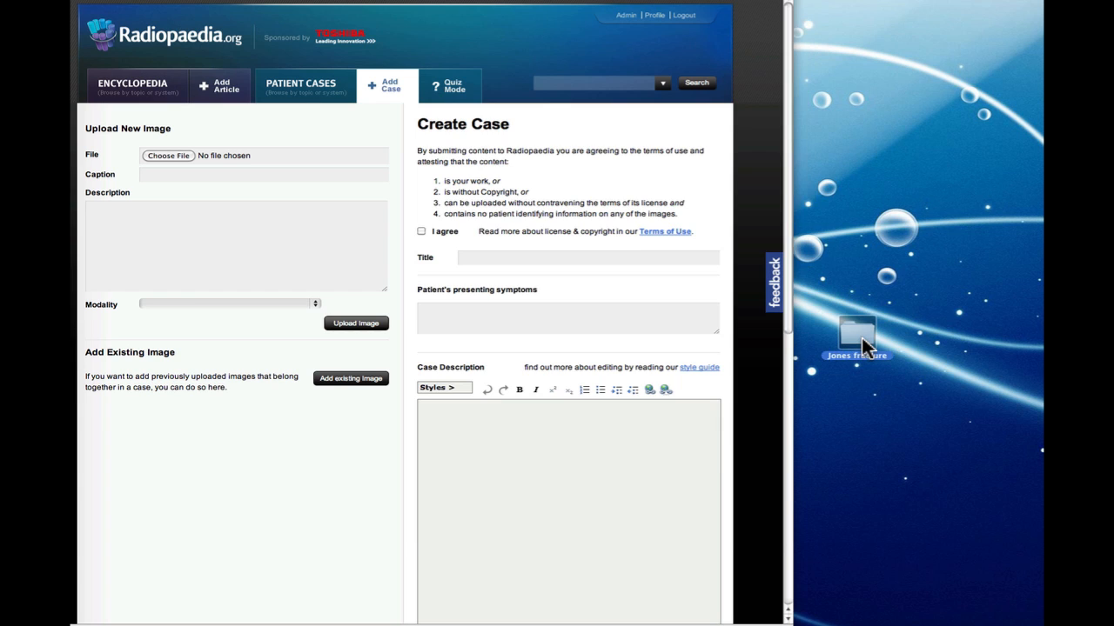
Open the Jones fracture folder on the desktop with enlarged thumbnails and place its window beside the case form.
{"action": "double_click", "coordinate": [862, 337]}
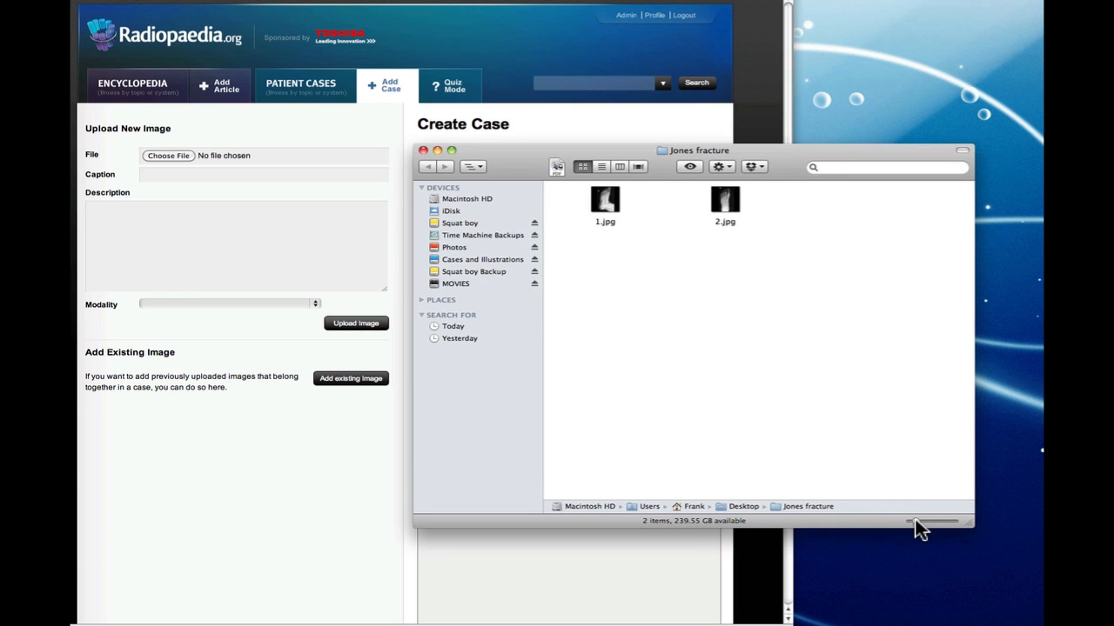
{"action": "left_click_drag", "start_coordinate": [916, 522], "coordinate": [940, 522]}
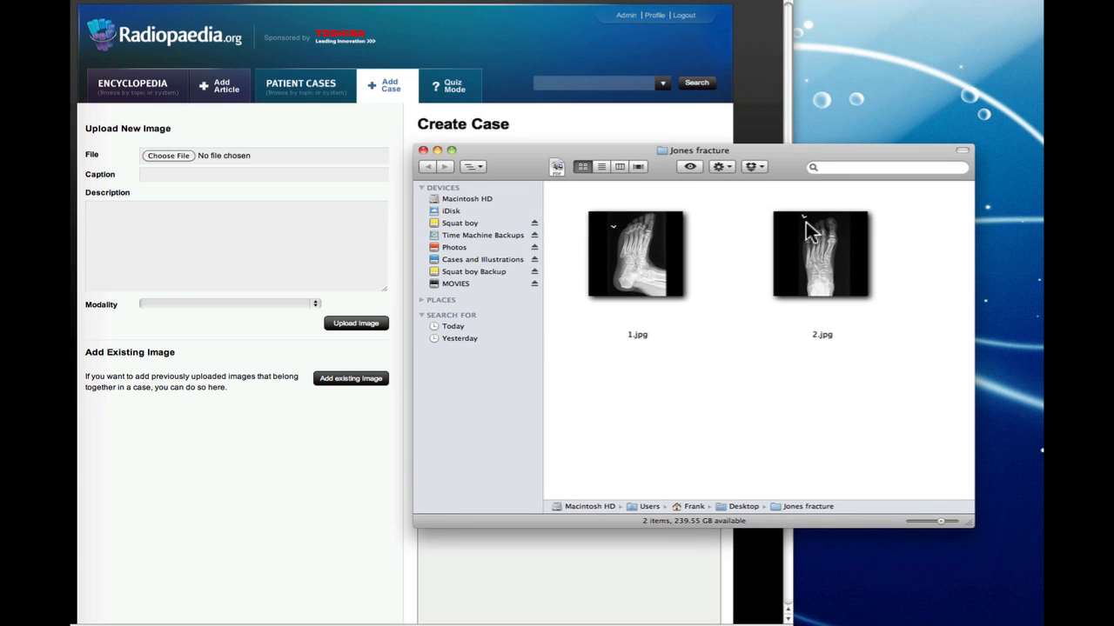
{"action": "left_click_drag", "start_coordinate": [783, 167], "coordinate": [1092, 216]}
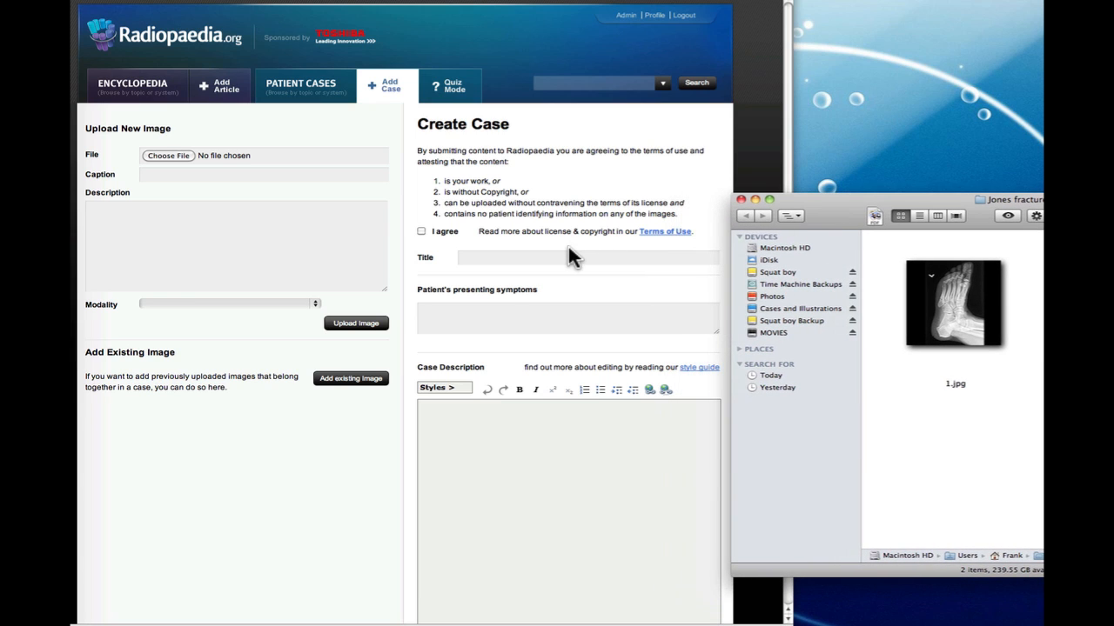
Agree to the terms and fill in the title "Jones fracture" and presenting symptoms "35 year old male. Twisting injury to left foot.".
{"action": "left_click", "coordinate": [421, 232]}
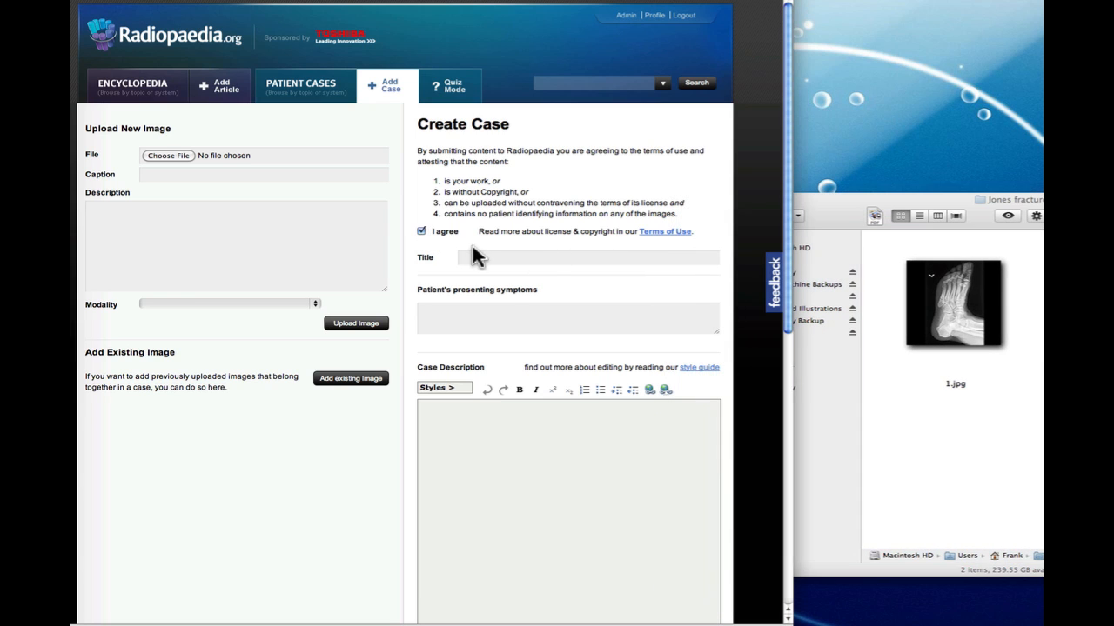
{"action": "left_click", "coordinate": [477, 257]}
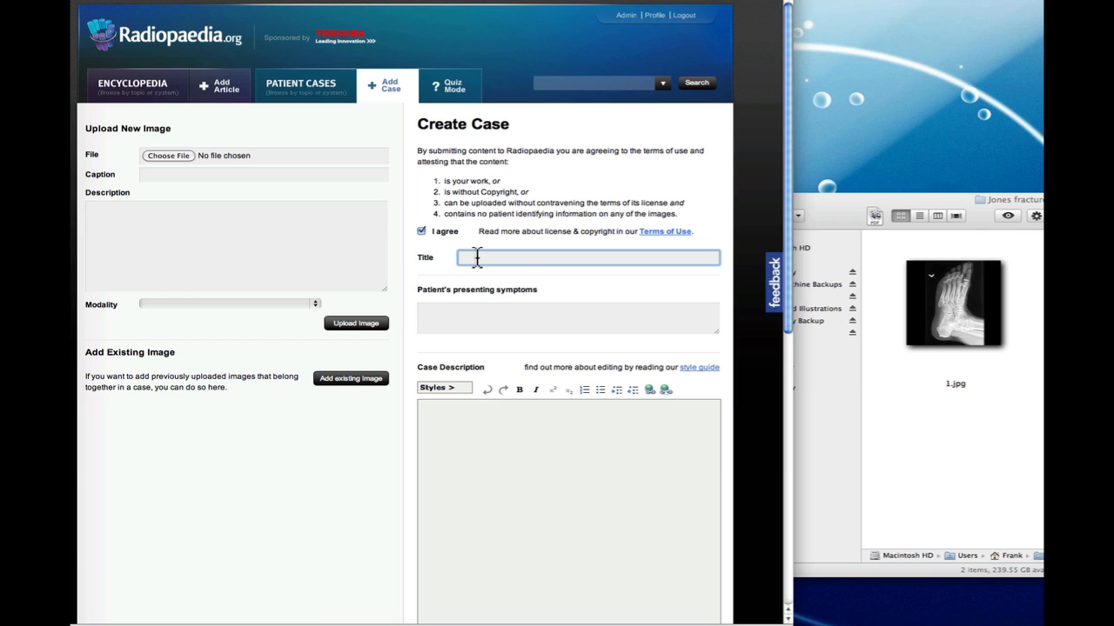
{"action": "type", "text": "Jones fracture"}
{"action": "key", "text": "Tab"}
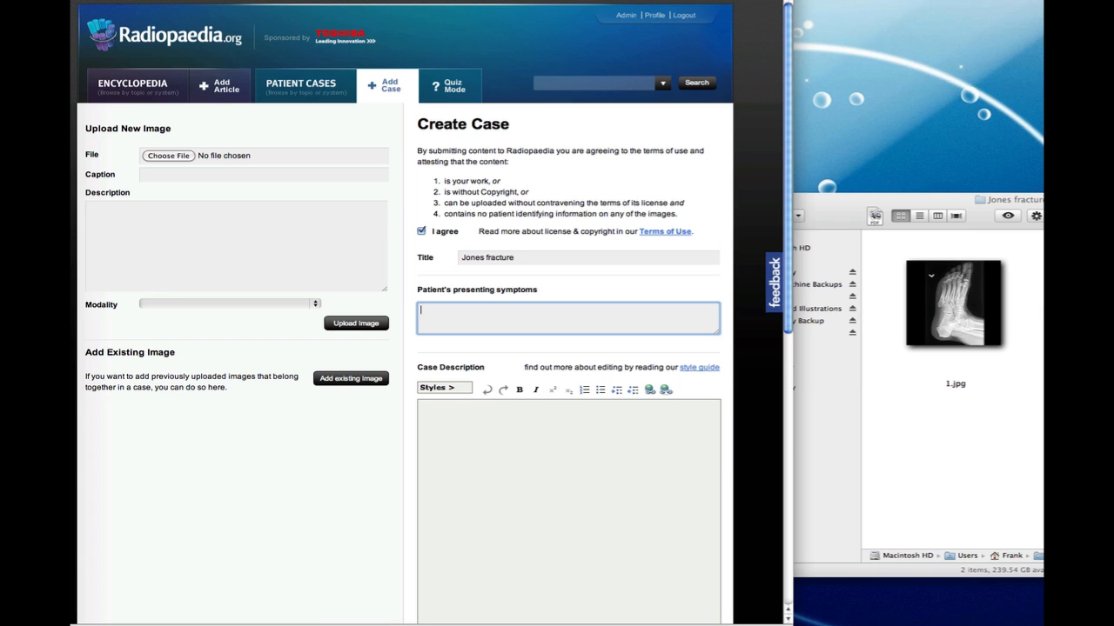
{"action": "type", "text": "35 year old male. Twisting injury to left foot."}
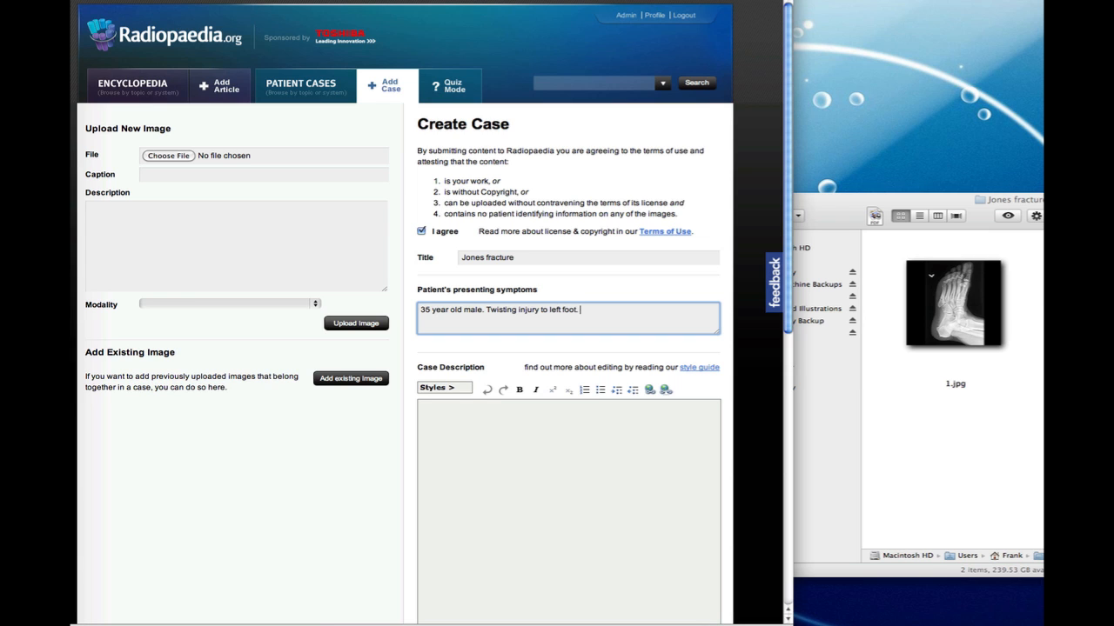
{"action": "key", "text": "Tab"}
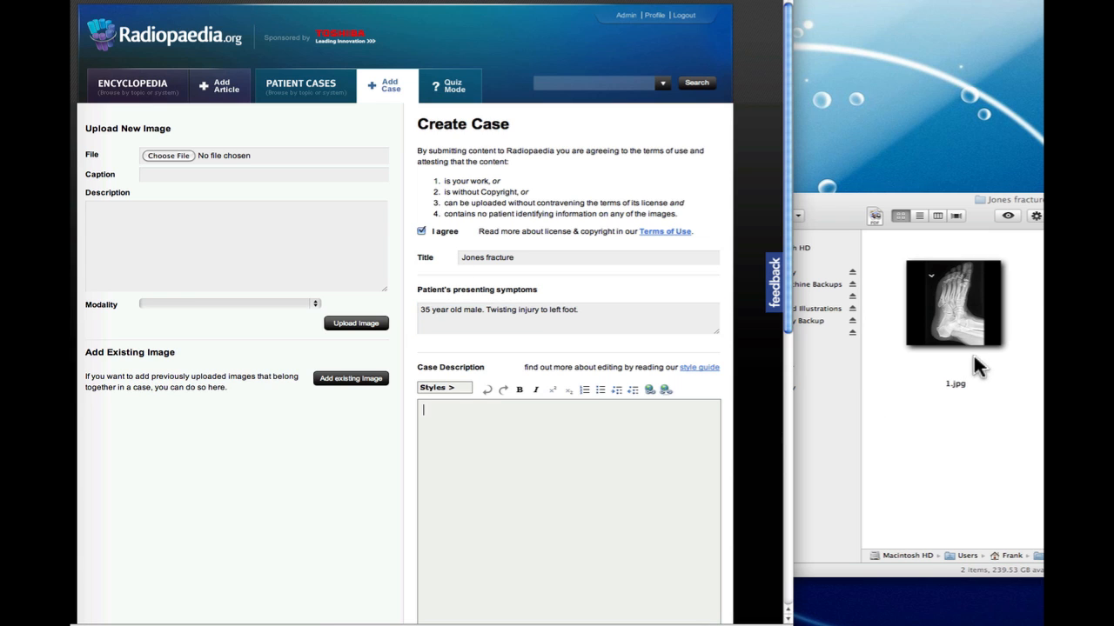
Upload the foot images 1.jpg and 2.jpg to the case with the X-ray modality.
{"action": "left_click_drag", "start_coordinate": [947, 284], "coordinate": [242, 154]}
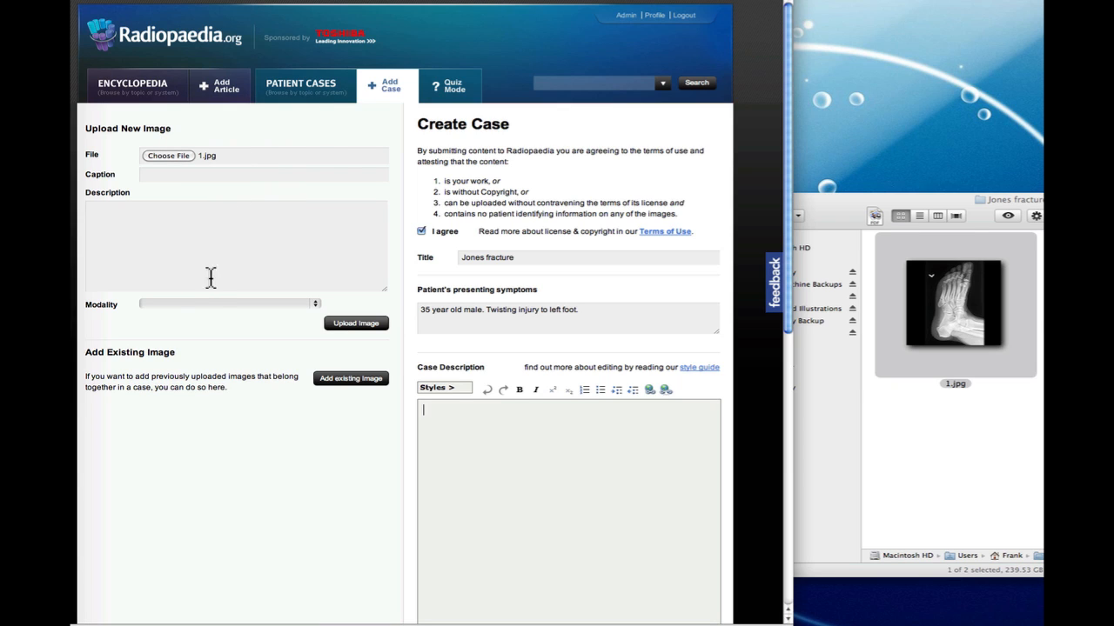
{"action": "left_click", "coordinate": [194, 304]}
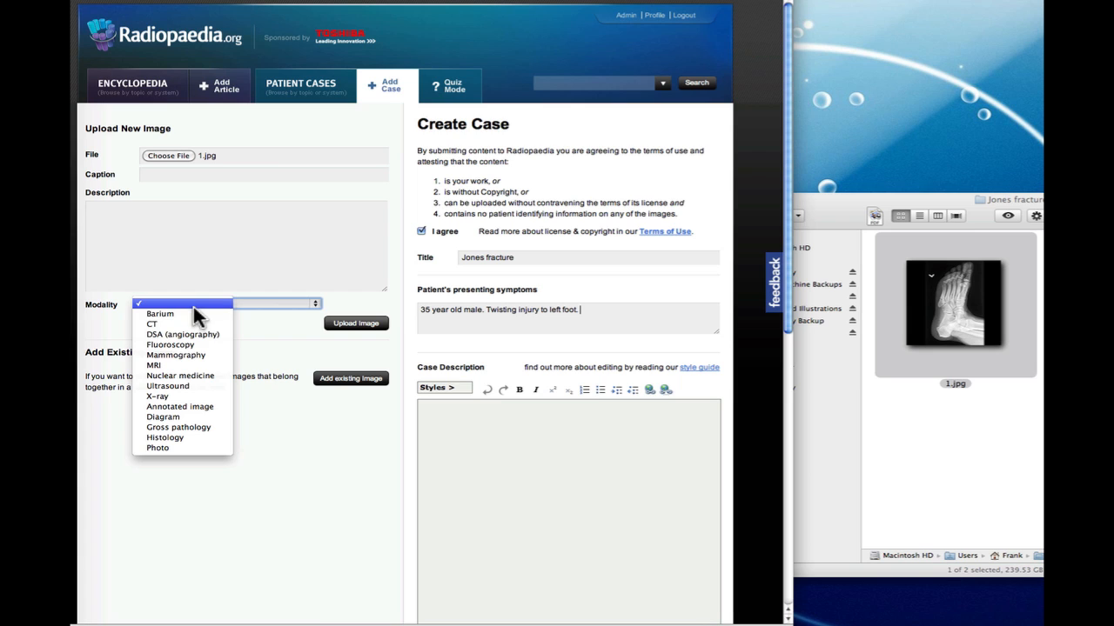
{"action": "left_click", "coordinate": [174, 394]}
{"action": "left_click", "coordinate": [359, 326]}
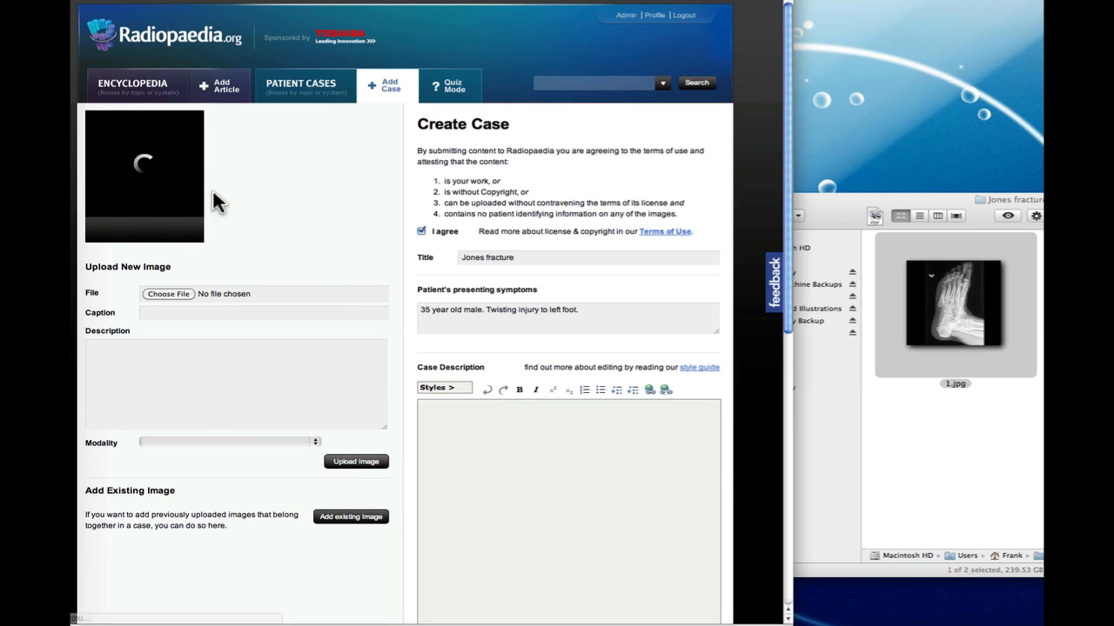
{"action": "left_click", "coordinate": [160, 297]}
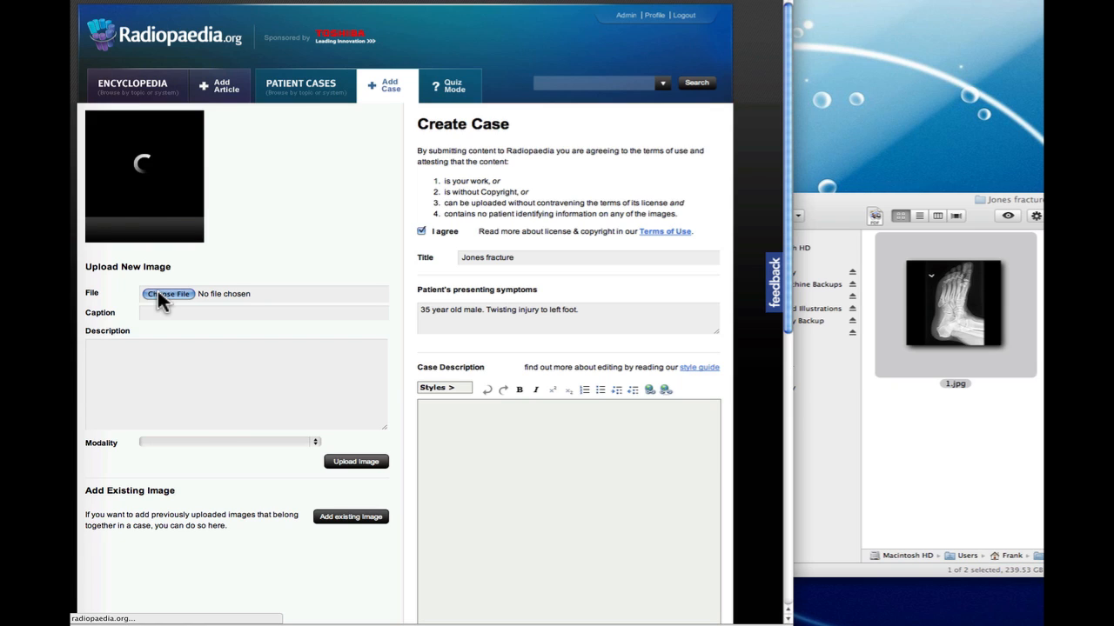
{"action": "left_click_drag", "start_coordinate": [947, 313], "coordinate": [322, 298]}
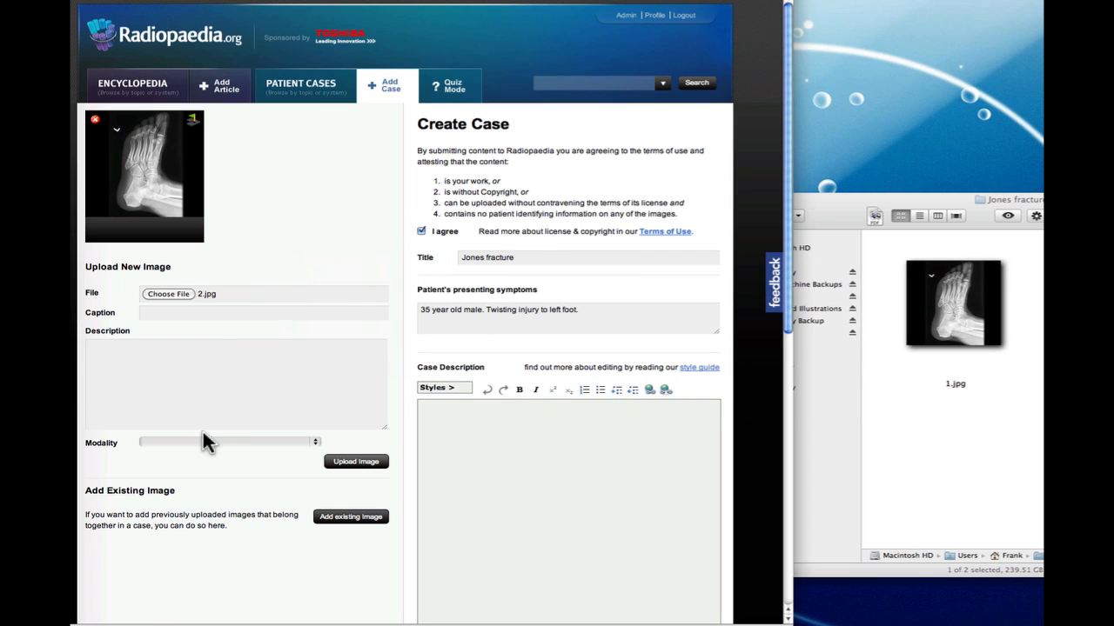
Describe a left foot X-ray fracture of the proximal 5th metatarsal within 3 cm of the tarsometatarsal junction, sparing the articular surface, consistent with a Jones fracture.
{"action": "type", "text": "proximal"}
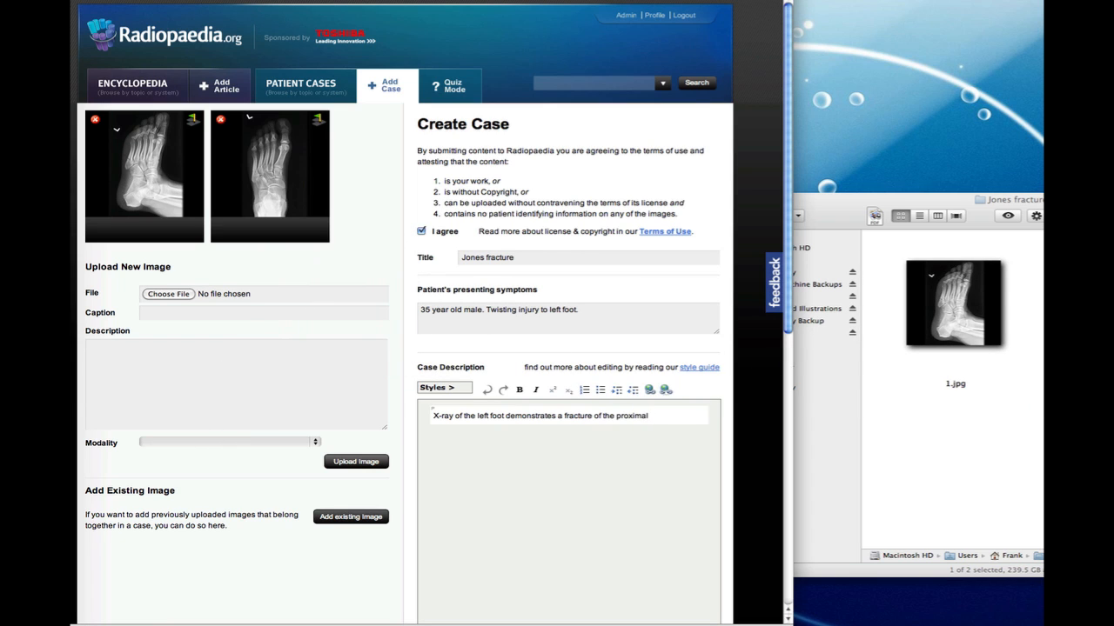
{"action": "type", "text": " 5th metatarsal which is with"}
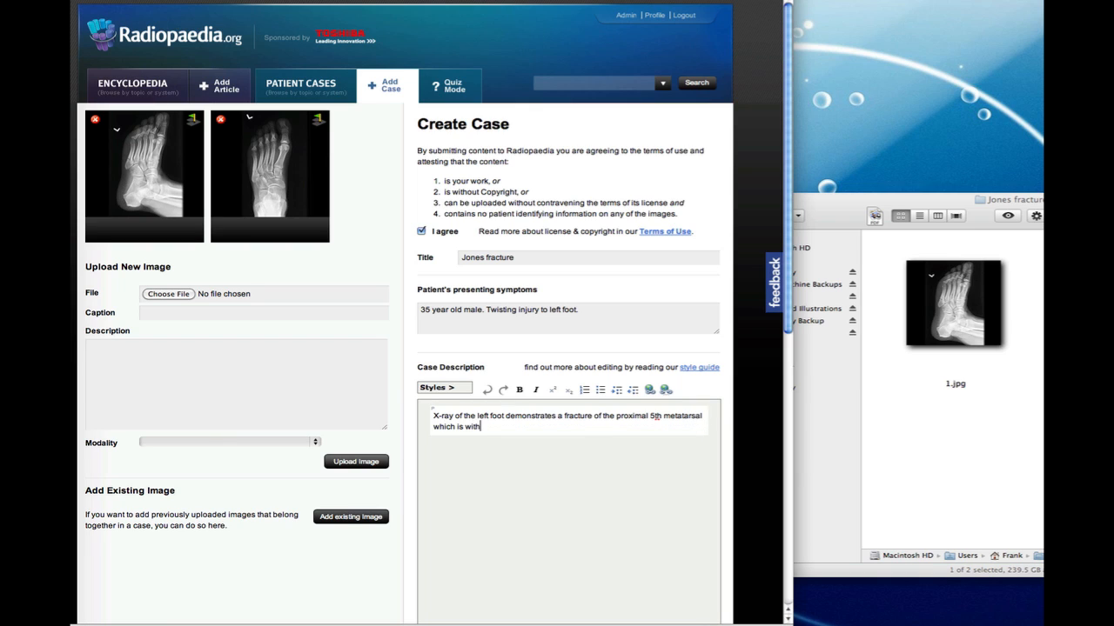
{"action": "type", "text": "in 3 cm of the tarsometatarsal junction, and does"}
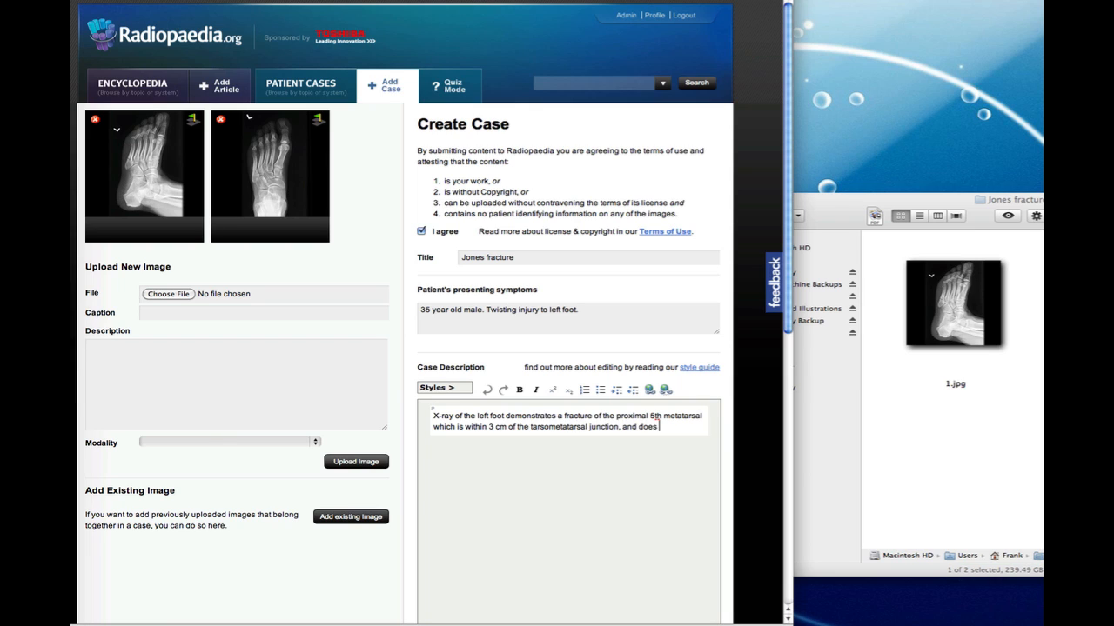
{"action": "type", "text": " not involve the ar"}
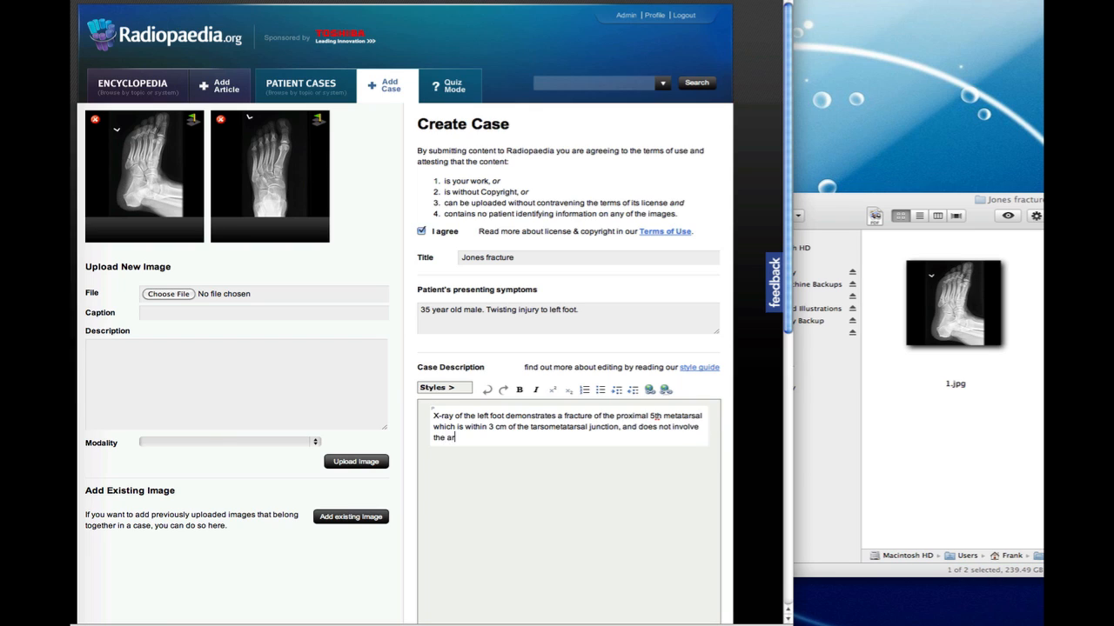
{"action": "type", "text": "ticular surface. This is consistent wi"}
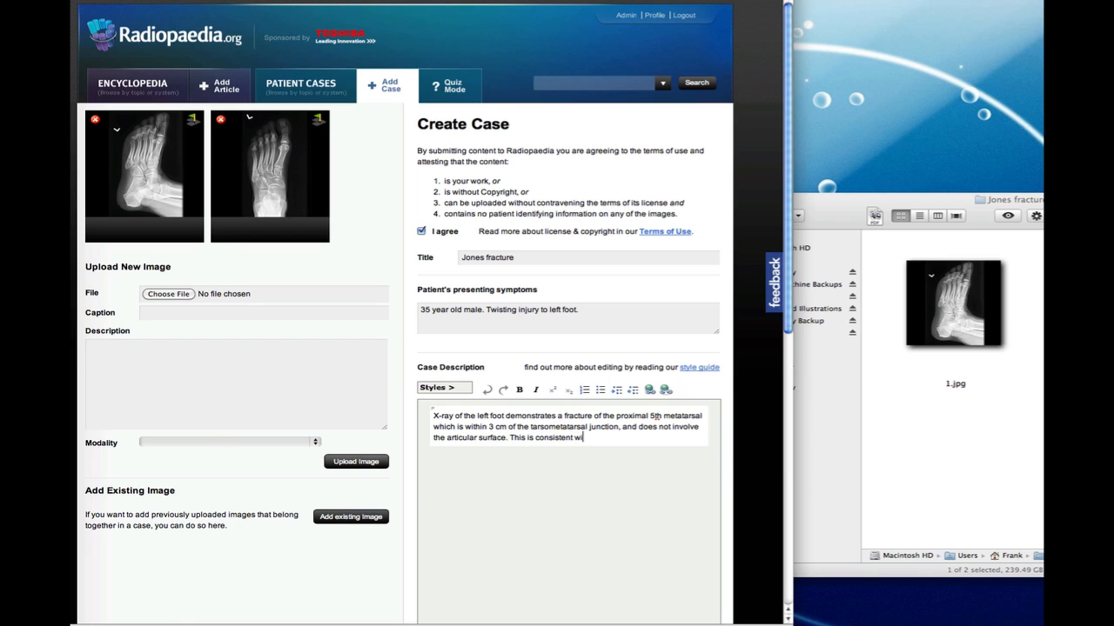
{"action": "type", "text": "th a Jones fracture."}
Link the words "Jones fracture" in the case description to the Jones fracture article.
{"action": "key", "text": "Left"}
{"action": "key", "text": "shift+Left"}
{"action": "key", "text": "shift+Left"}
{"action": "key", "text": "shift+Left"}
{"action": "key", "text": "shift+Left"}
{"action": "key", "text": "shift+Left"}
{"action": "key", "text": "shift+Left"}
{"action": "key", "text": "shift+Left"}
{"action": "key", "text": "shift+Left"}
{"action": "key", "text": "shift+Left"}
{"action": "key", "text": "shift+Left"}
{"action": "key", "text": "shift+Left"}
{"action": "key", "text": "shift+Left"}
{"action": "key", "text": "shift+Left"}
{"action": "key", "text": "shift+Left"}
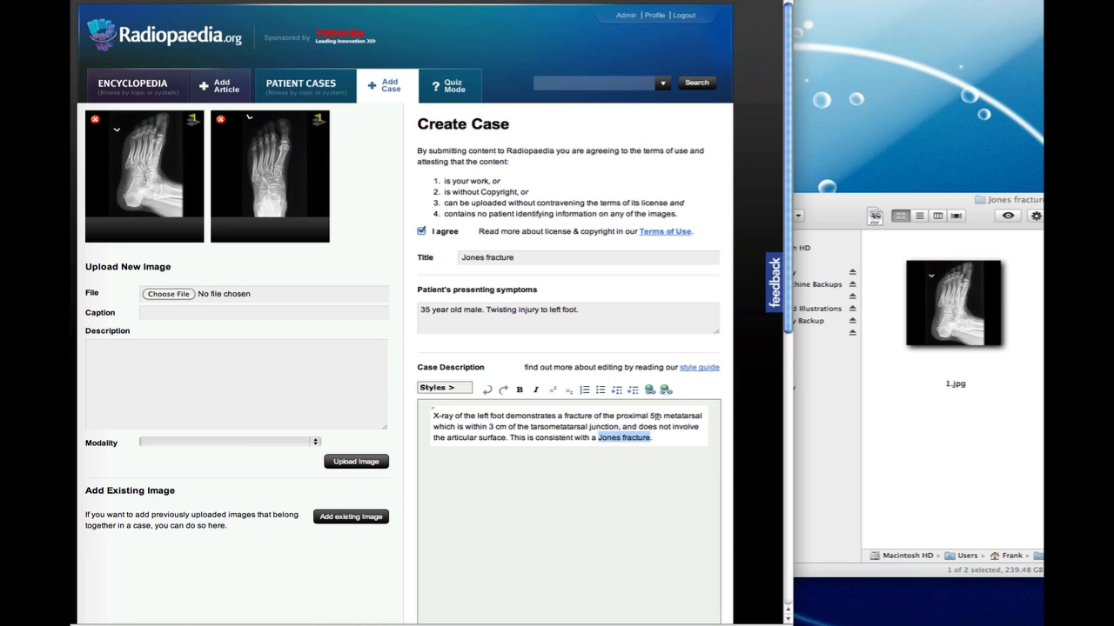
{"action": "left_click", "coordinate": [650, 390]}
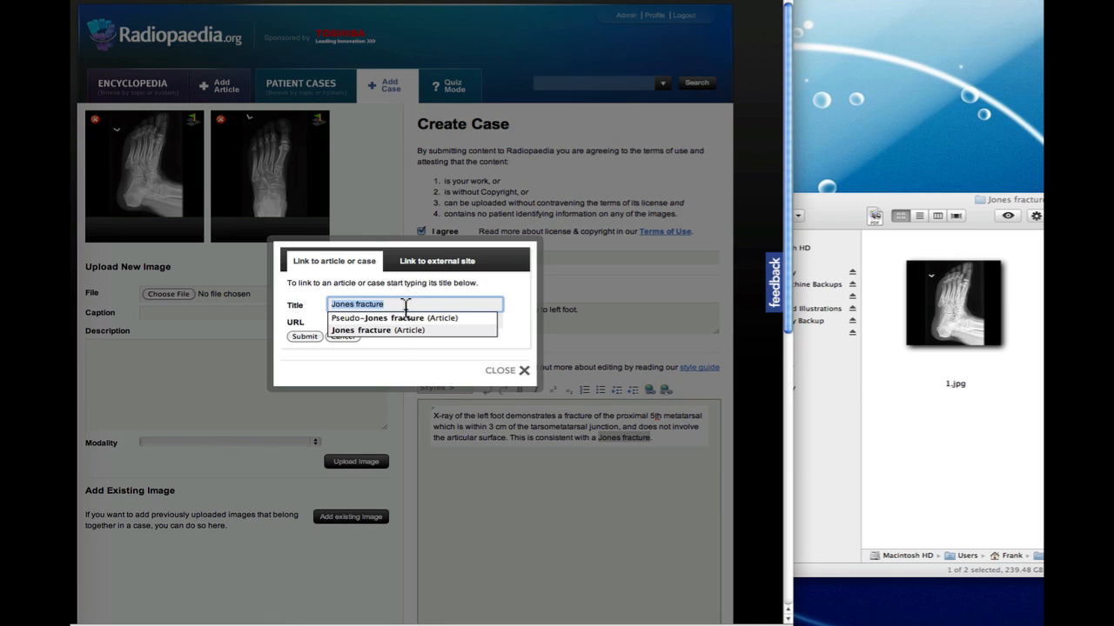
{"action": "left_click", "coordinate": [399, 331]}
{"action": "left_click", "coordinate": [304, 337]}
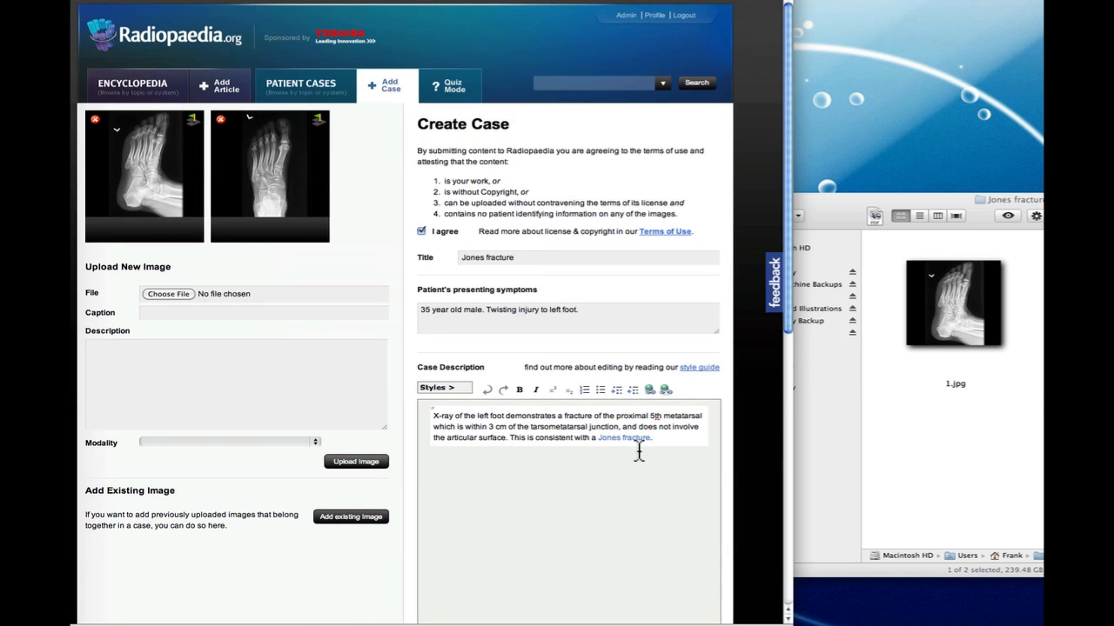
Add the tags "foot" and "fracture" to the case.
{"action": "scroll", "coordinate": [638, 452], "scroll_direction": "down", "scroll_amount": 5}
{"action": "left_click", "coordinate": [609, 433]}
{"action": "type", "text": "foot"}
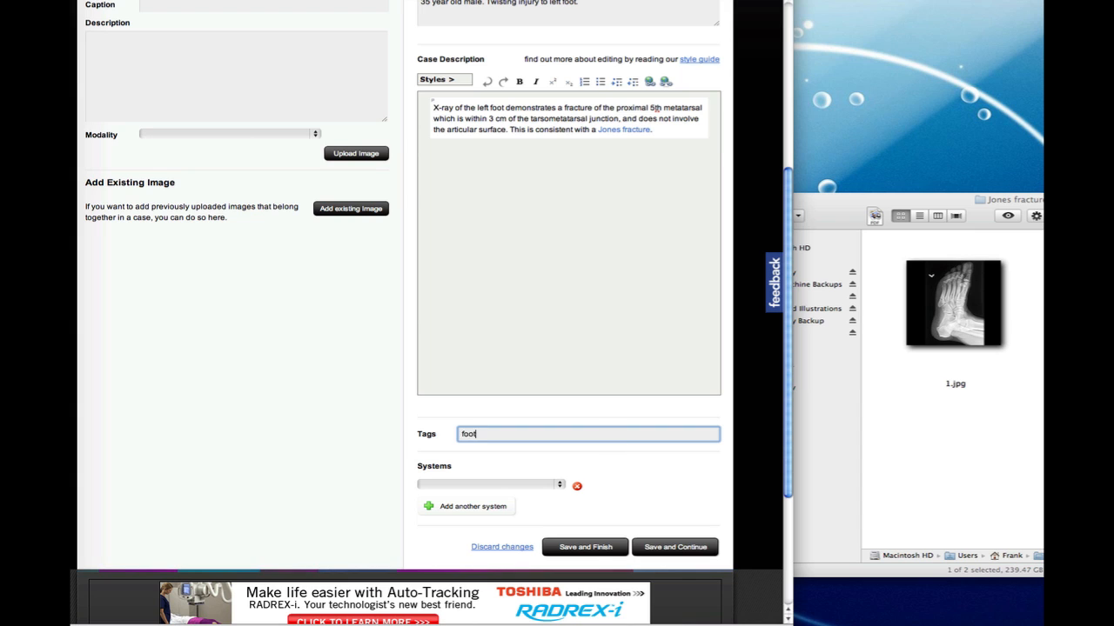
{"action": "type", "text": ", fracture"}
{"action": "left_click", "coordinate": [504, 449]}
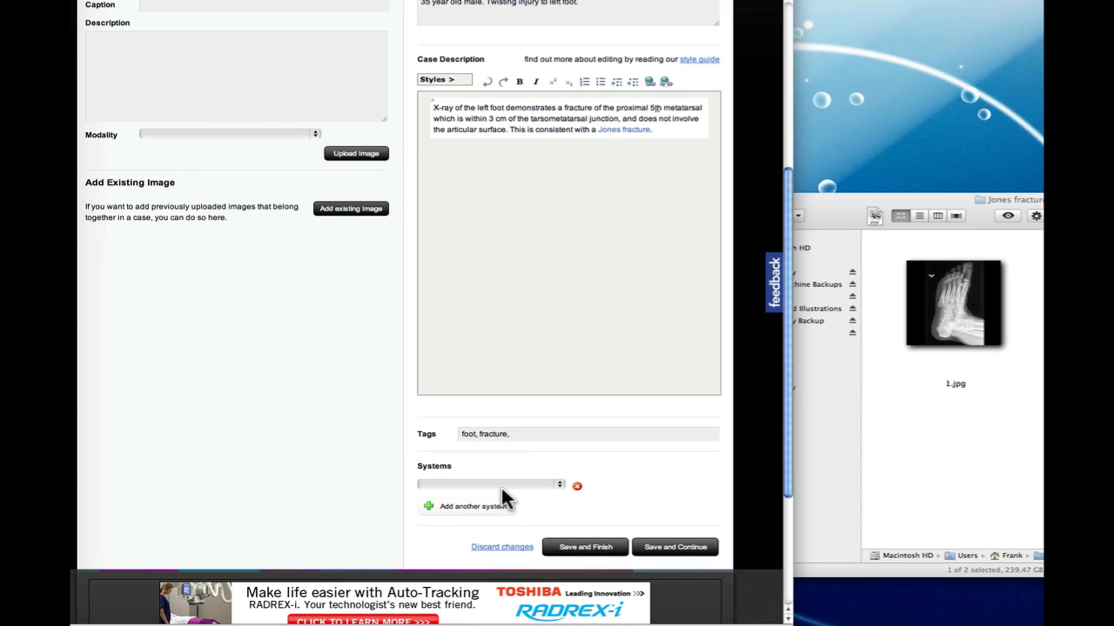
Set the case's system to Musculoskeletal, then save and finish the case.
{"action": "left_click", "coordinate": [502, 484]}
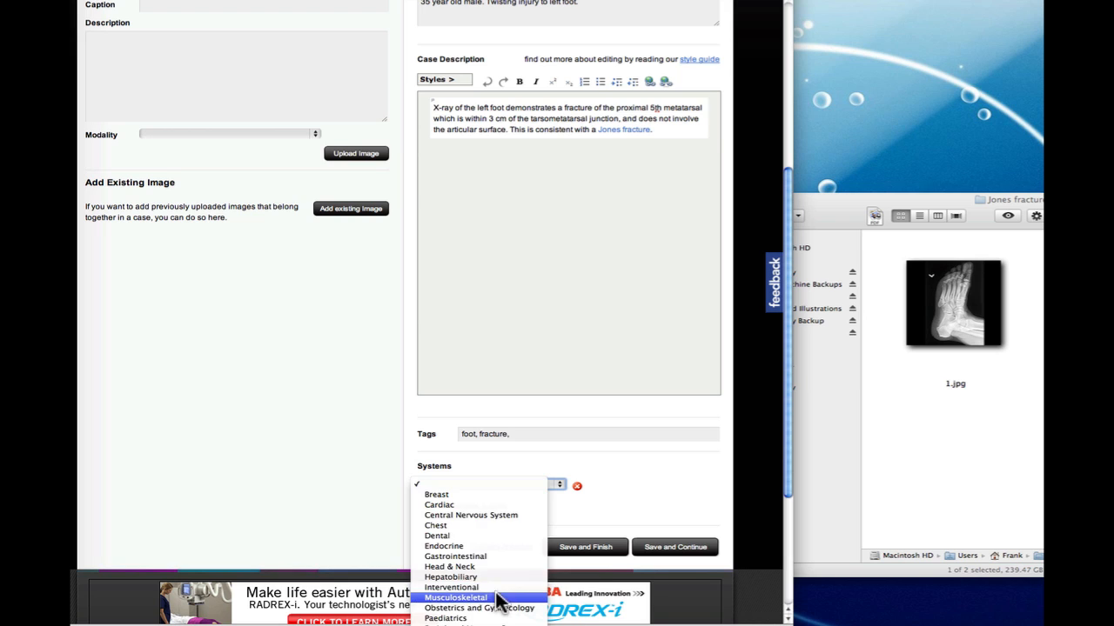
{"action": "left_click", "coordinate": [499, 599]}
{"action": "left_click", "coordinate": [598, 551]}
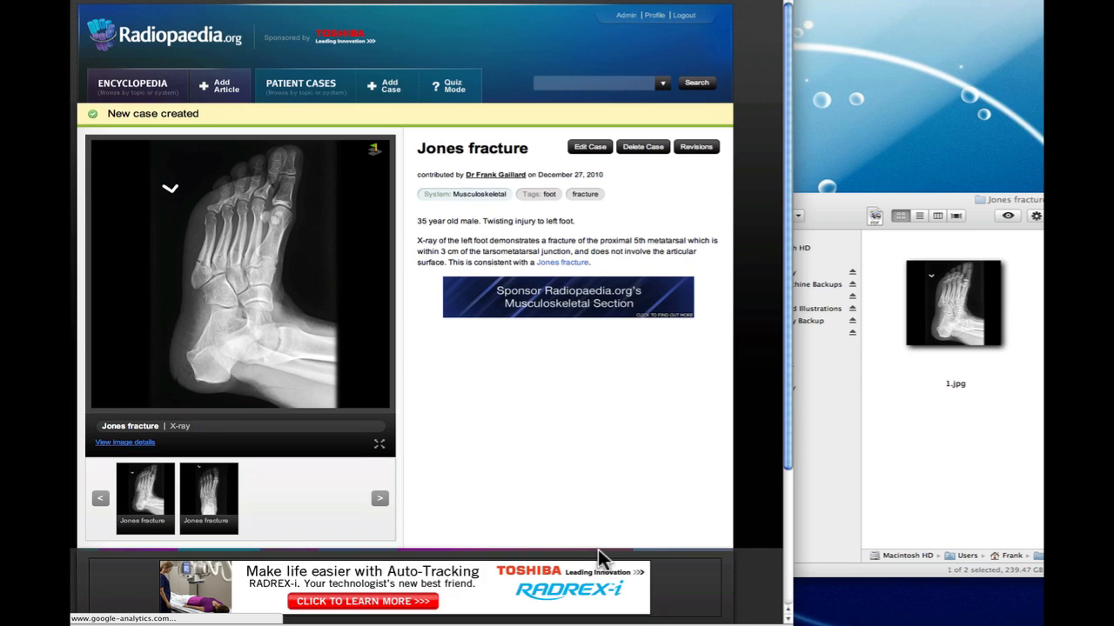
Check the saved case by viewing its second and first X-ray images and its Jones fracture link.
{"action": "left_click", "coordinate": [219, 493]}
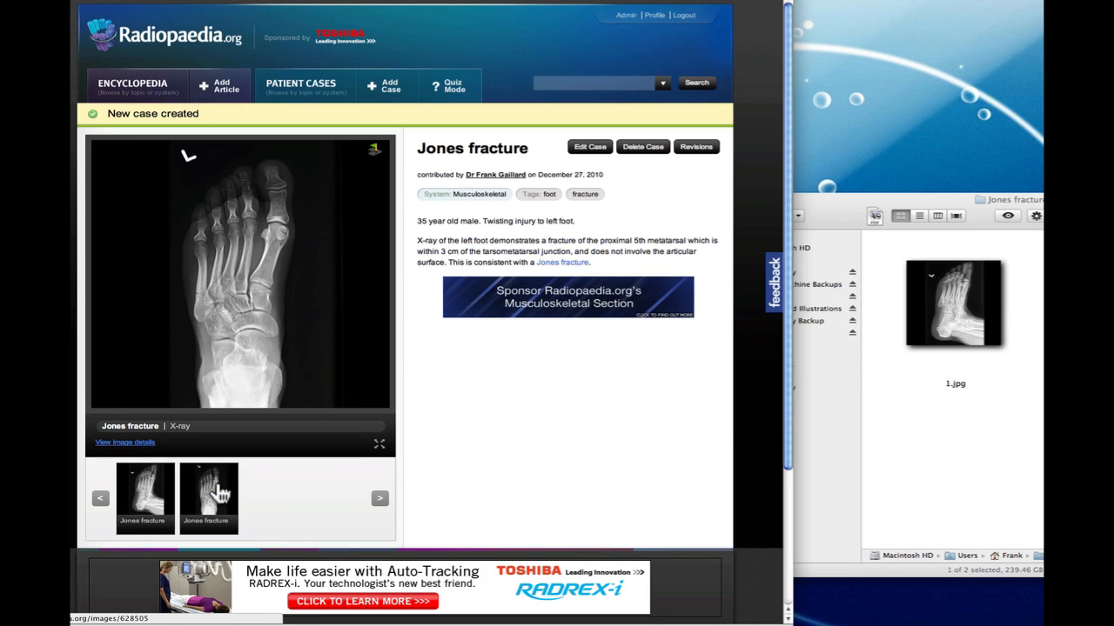
{"action": "left_click", "coordinate": [168, 495]}
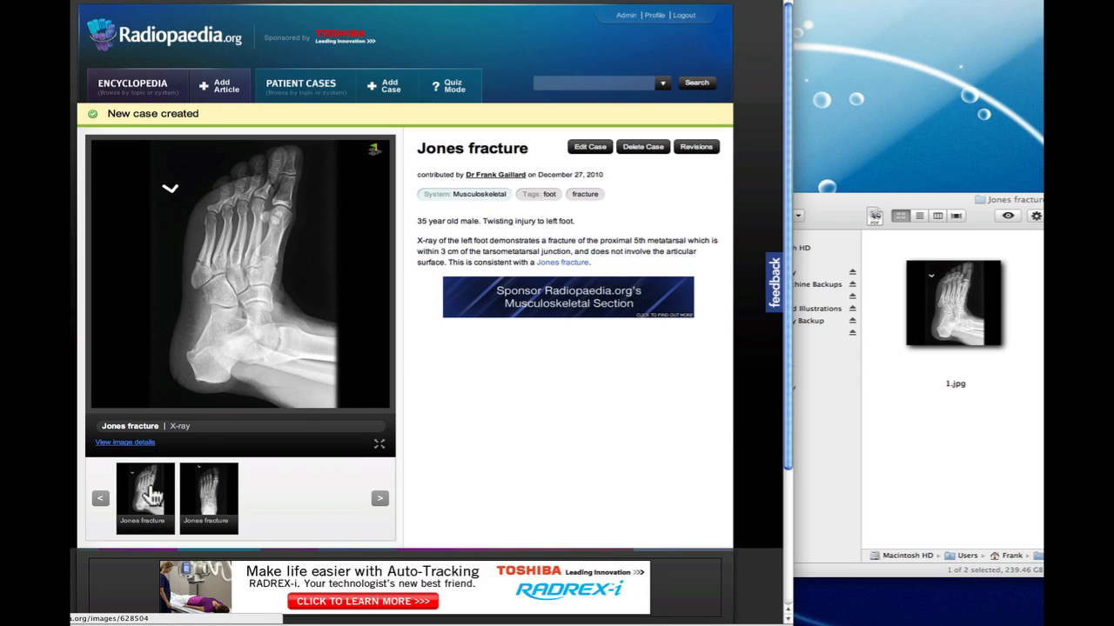
{"action": "left_click", "coordinate": [573, 265]}
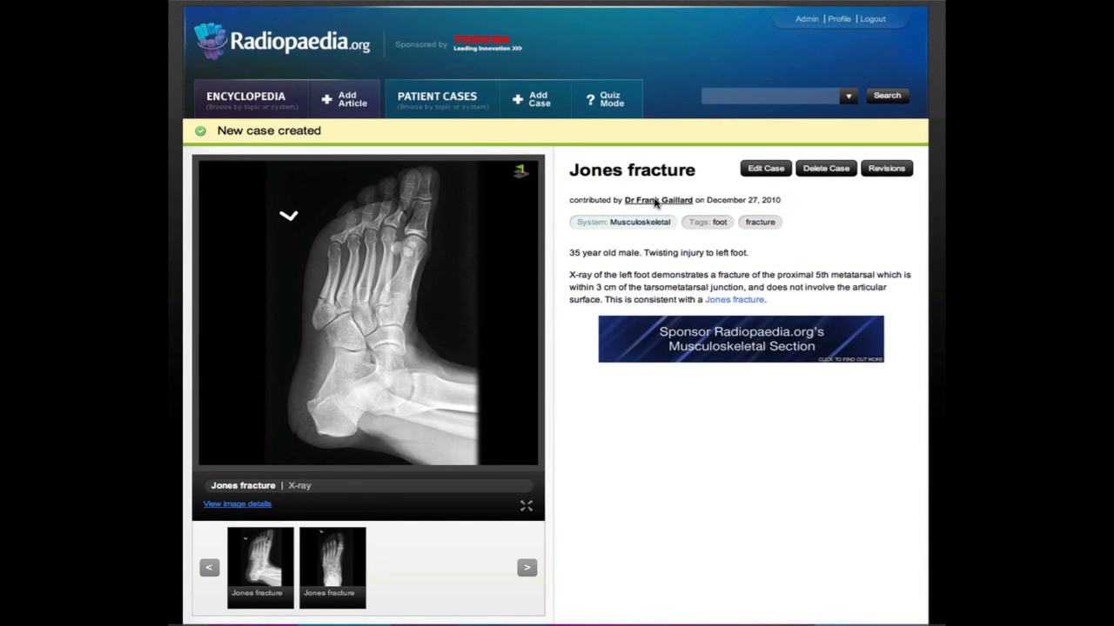
Browse all cases from the contributor's profile, filtered to the Musculoskeletal system and the letter J.
{"action": "left_click", "coordinate": [656, 201]}
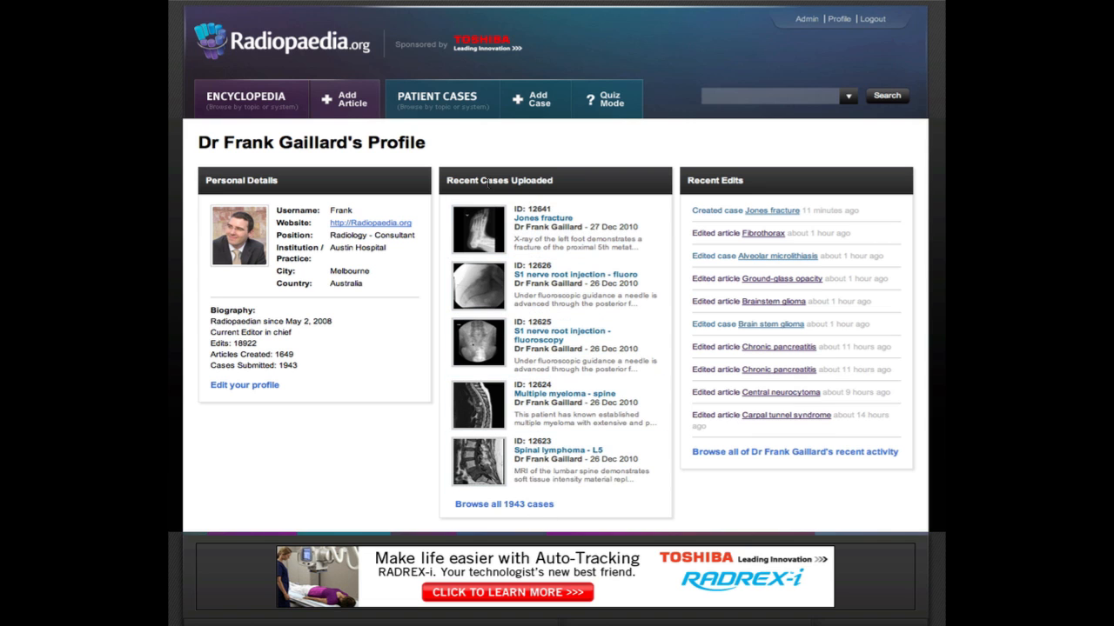
{"action": "left_click", "coordinate": [534, 506]}
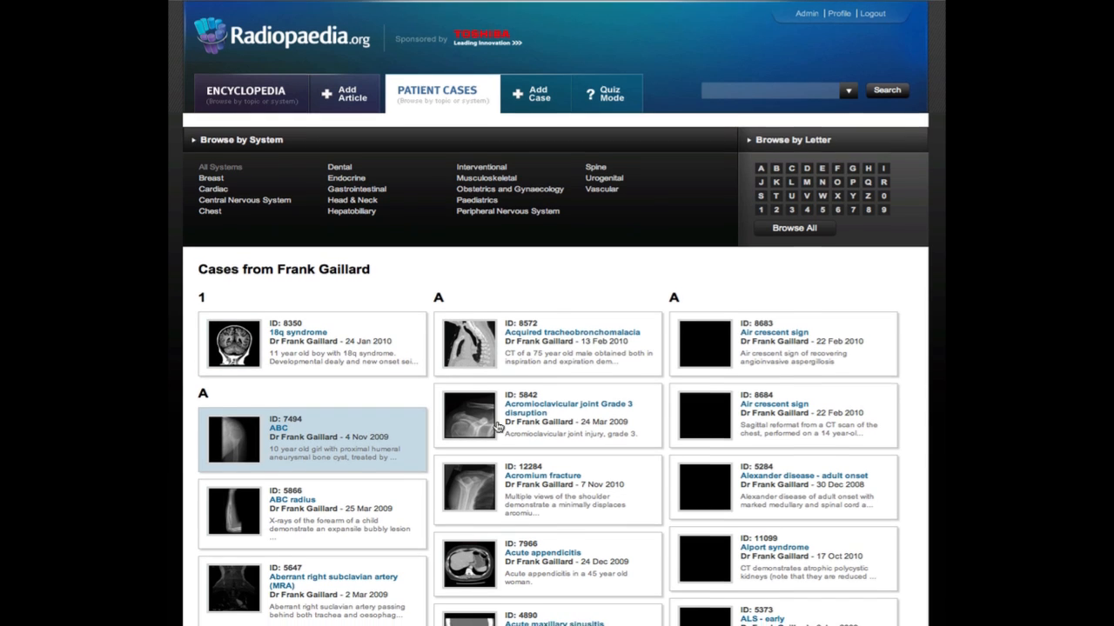
{"action": "scroll", "coordinate": [499, 427], "scroll_direction": "down", "scroll_amount": 3}
{"action": "scroll", "coordinate": [498, 426], "scroll_direction": "up", "scroll_amount": 3}
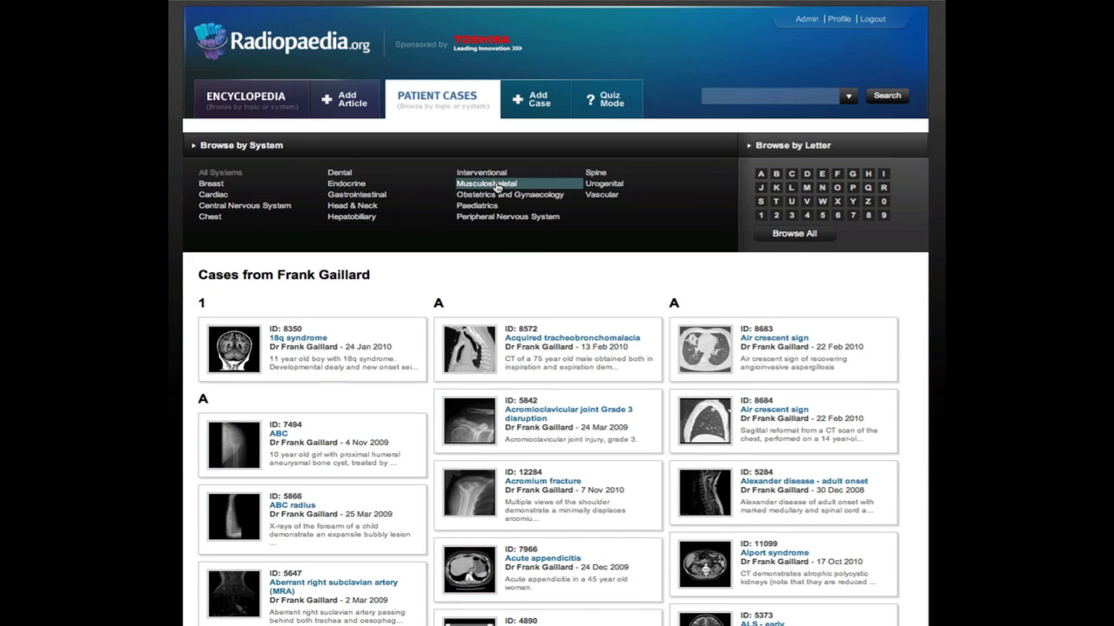
{"action": "left_click", "coordinate": [499, 185]}
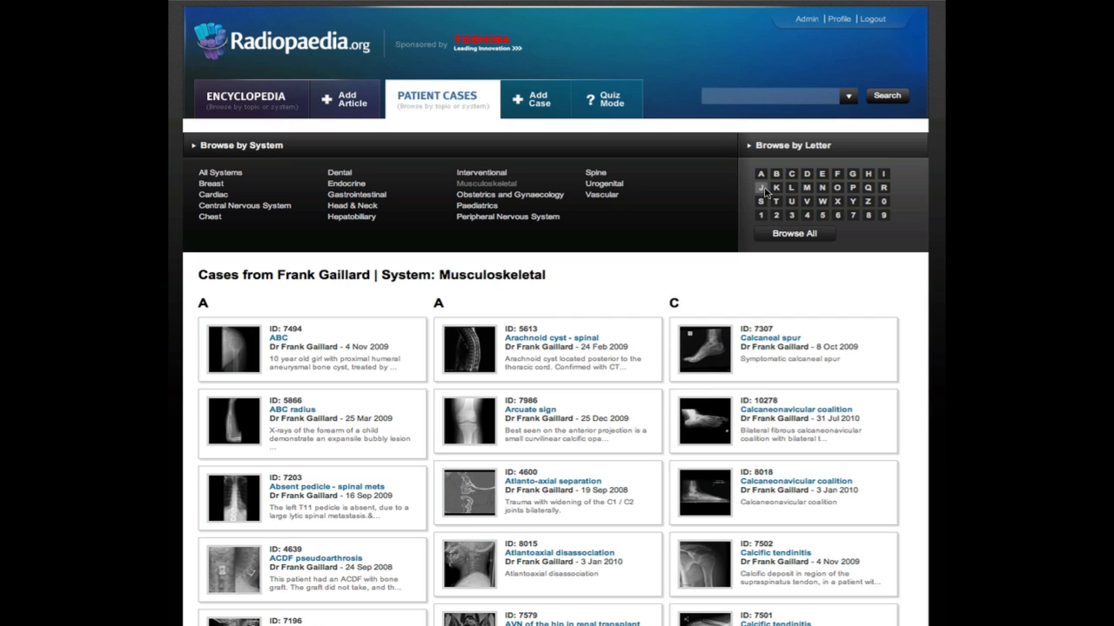
{"action": "left_click", "coordinate": [762, 187]}
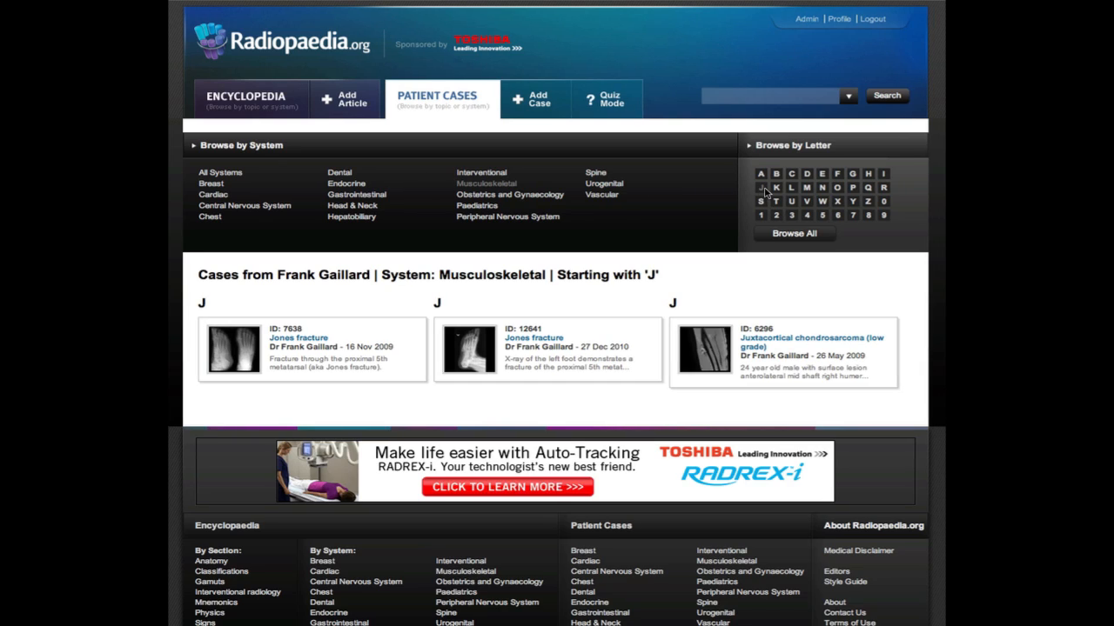